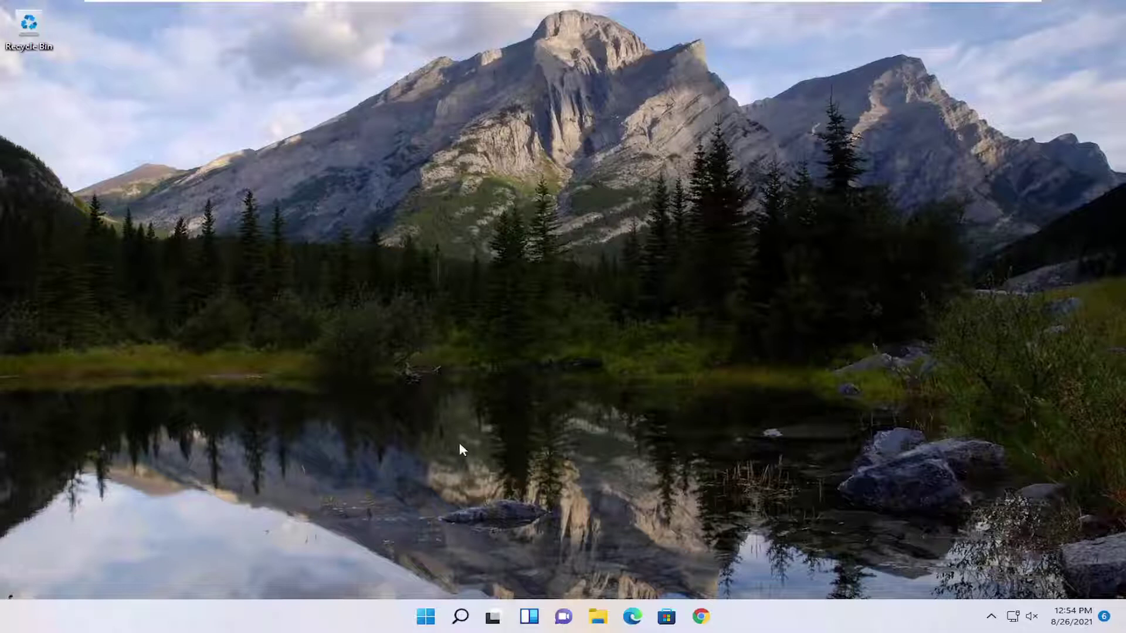
- Launch Command Prompt as administrator from a 'cmd' search, approving the UAC prompt
click(467, 610)
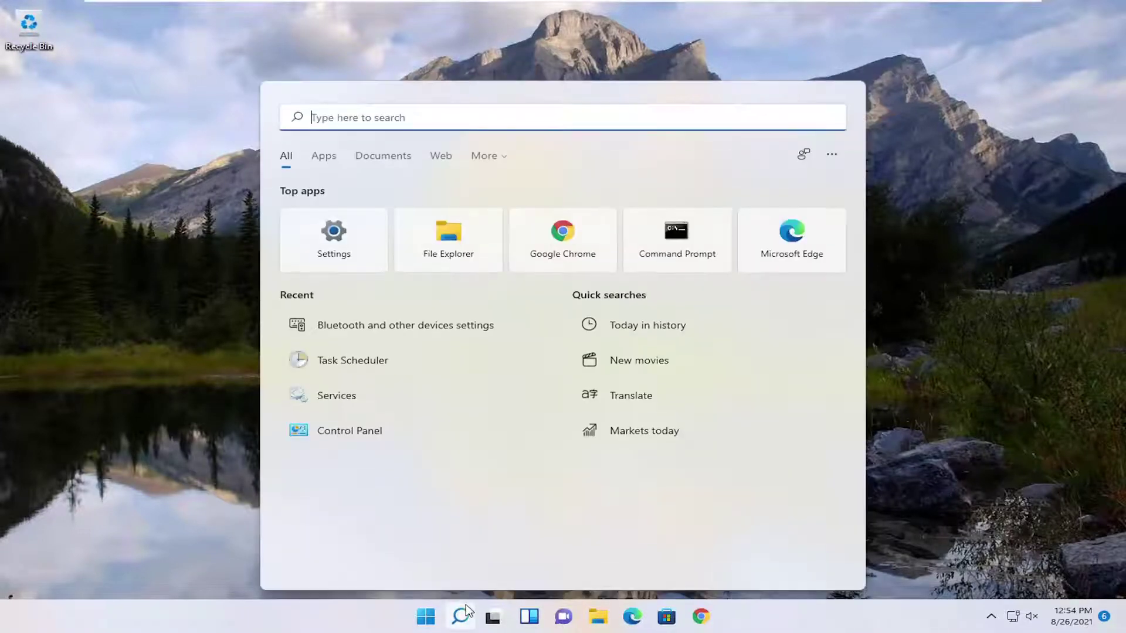
text(cmd)
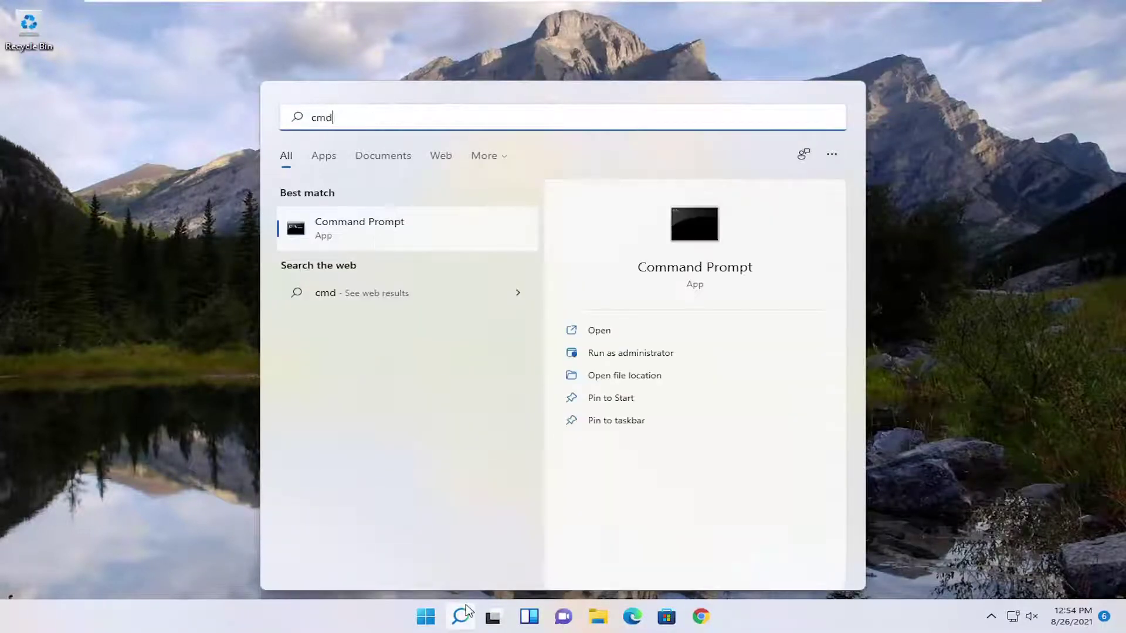
right_click(360, 233)
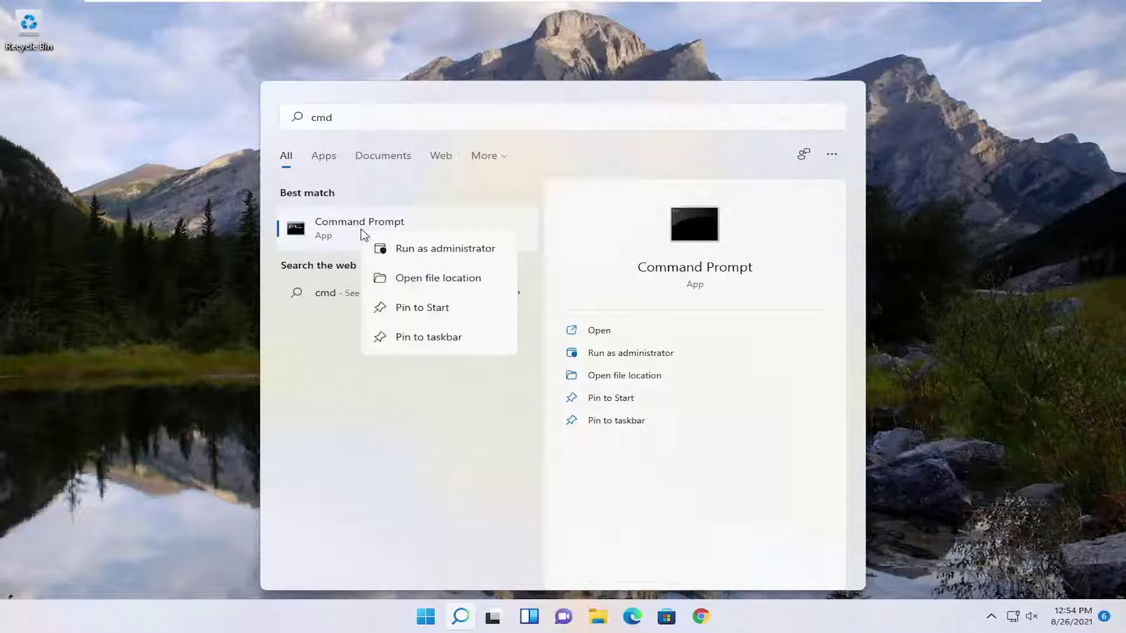
click(458, 249)
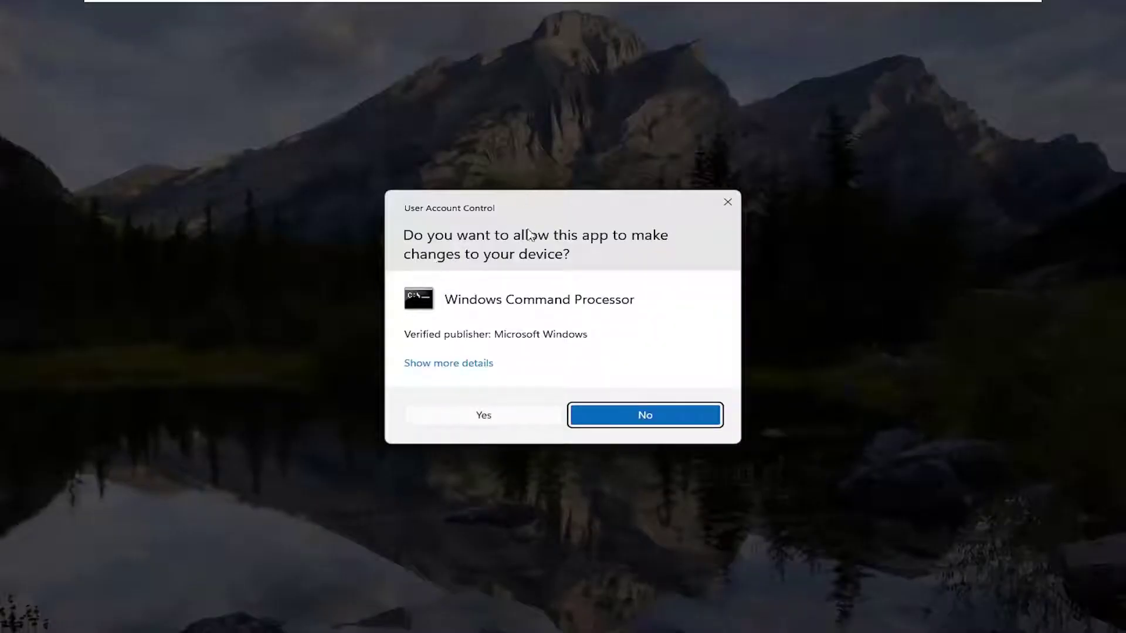
click(492, 418)
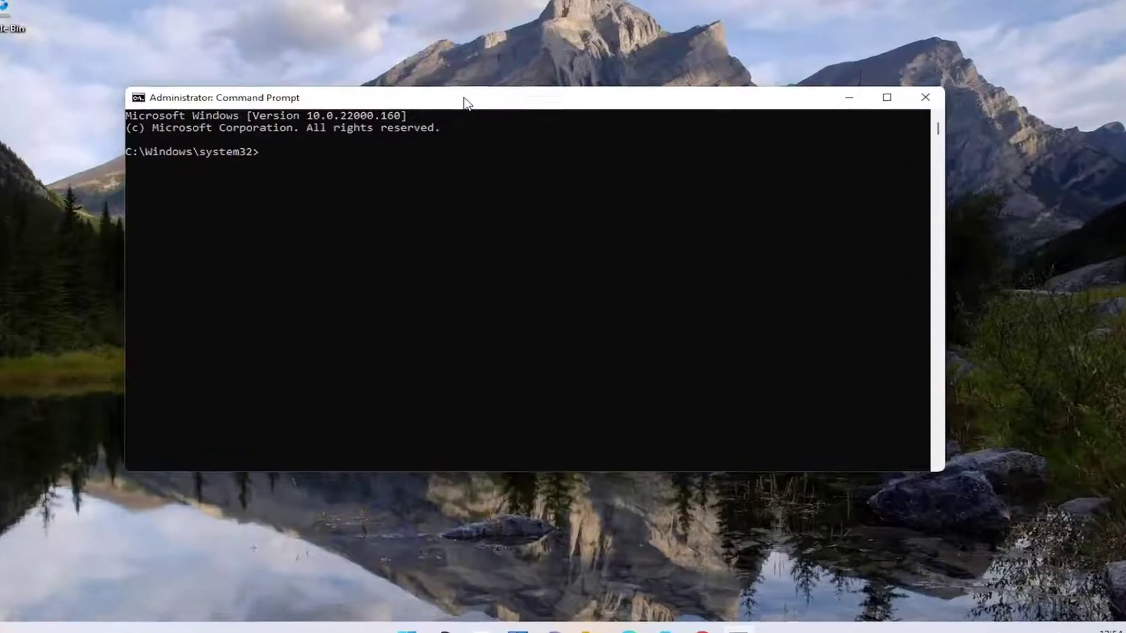
- Paste and run set devmgr_show_nonpresent_devices=1 using the title-bar Edit > Paste
right_click(464, 115)
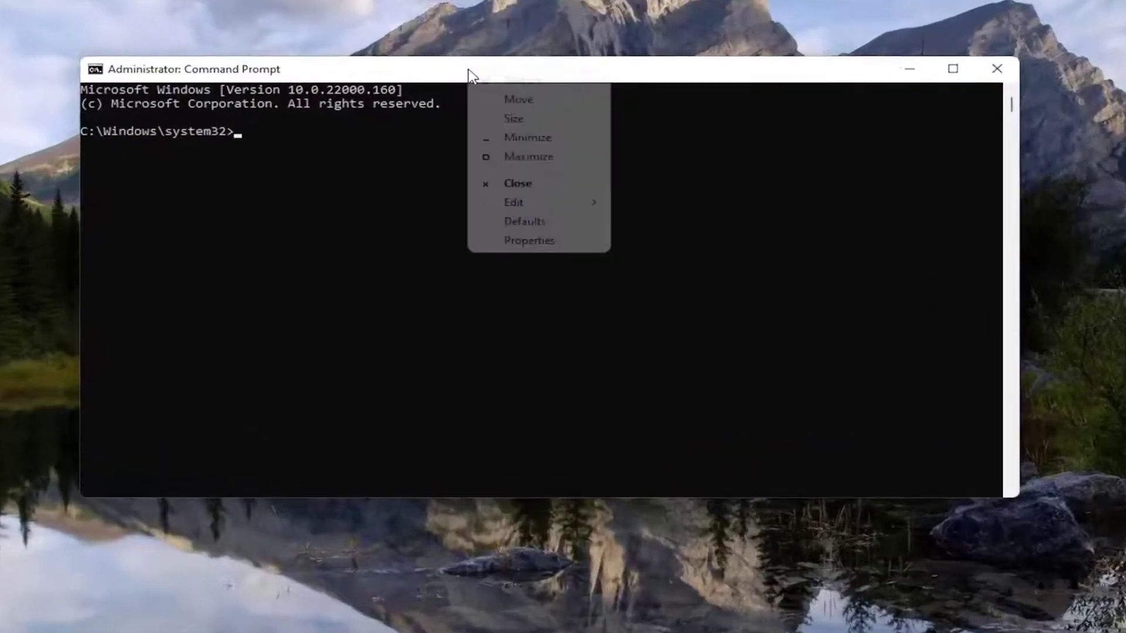
mouse_move(511, 224)
click(670, 236)
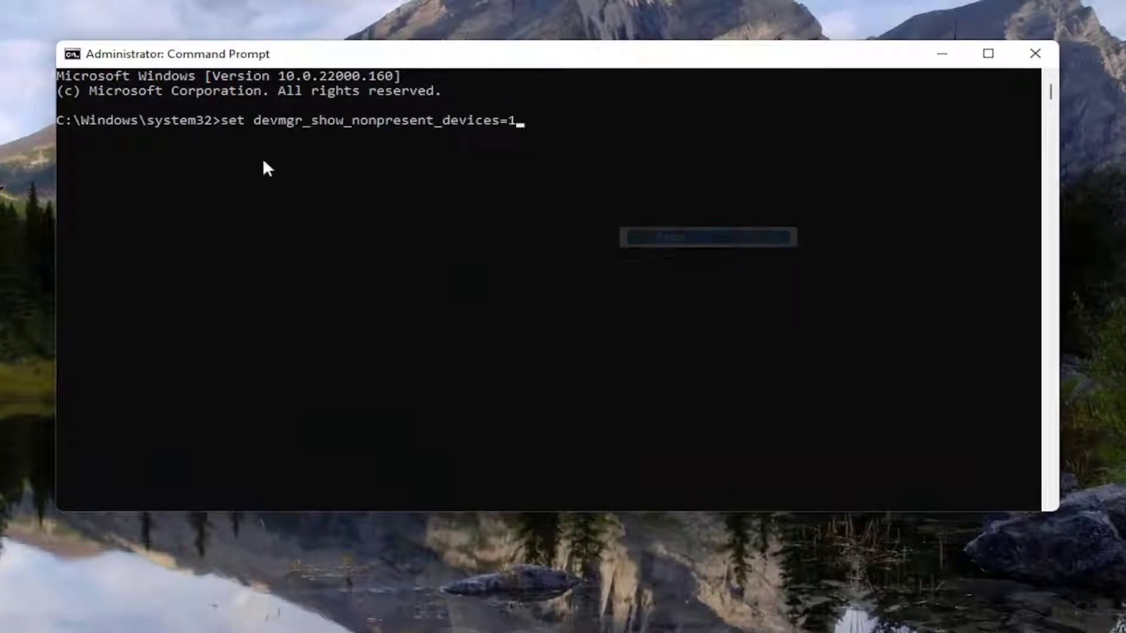
key(Return)
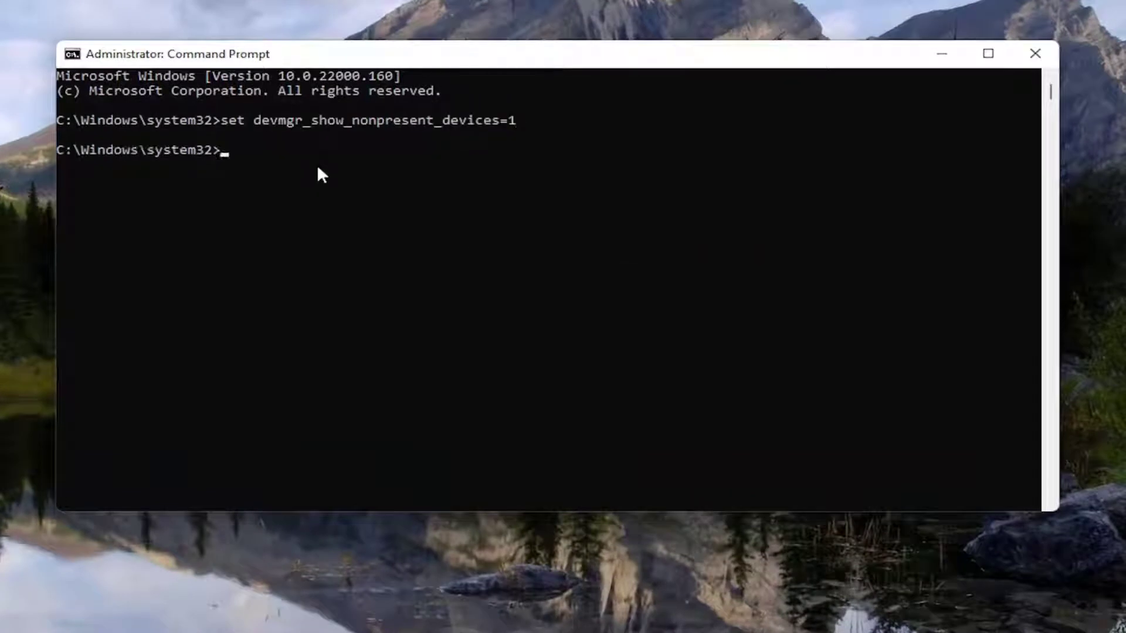
- Close Command Prompt, open Device Manager and expand Audio inputs and outputs
click(1034, 51)
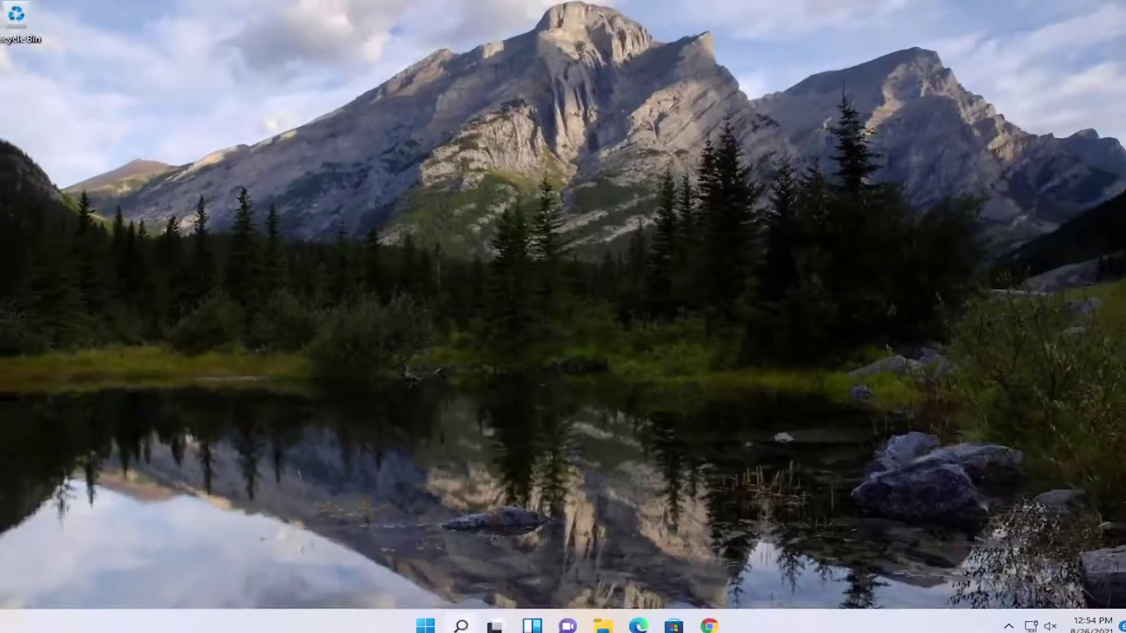
click(463, 620)
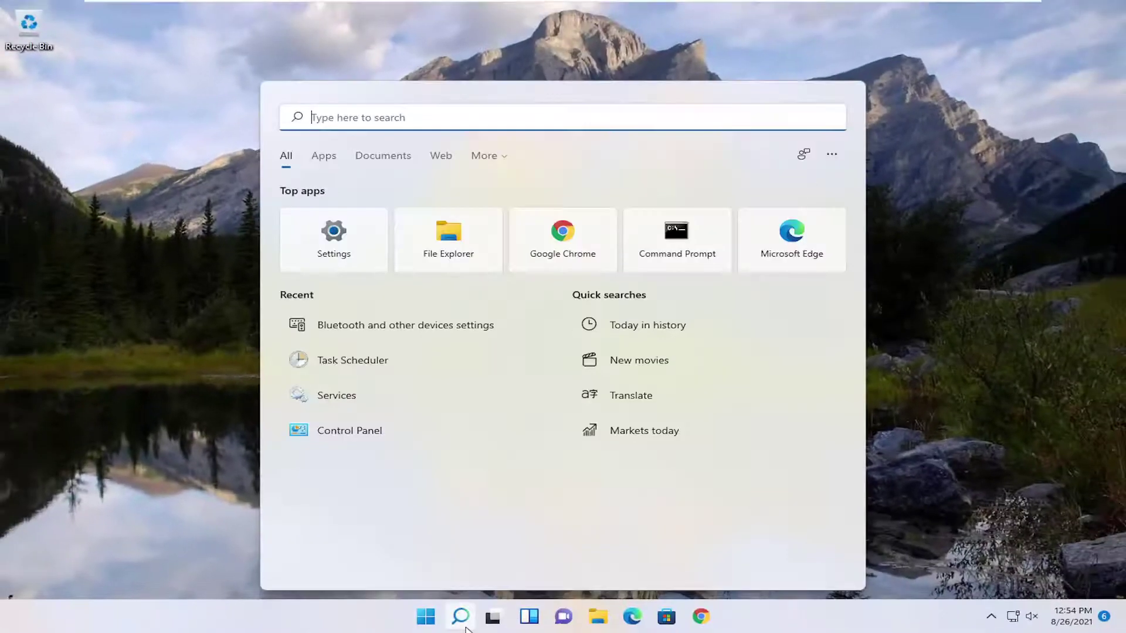
text(device man)
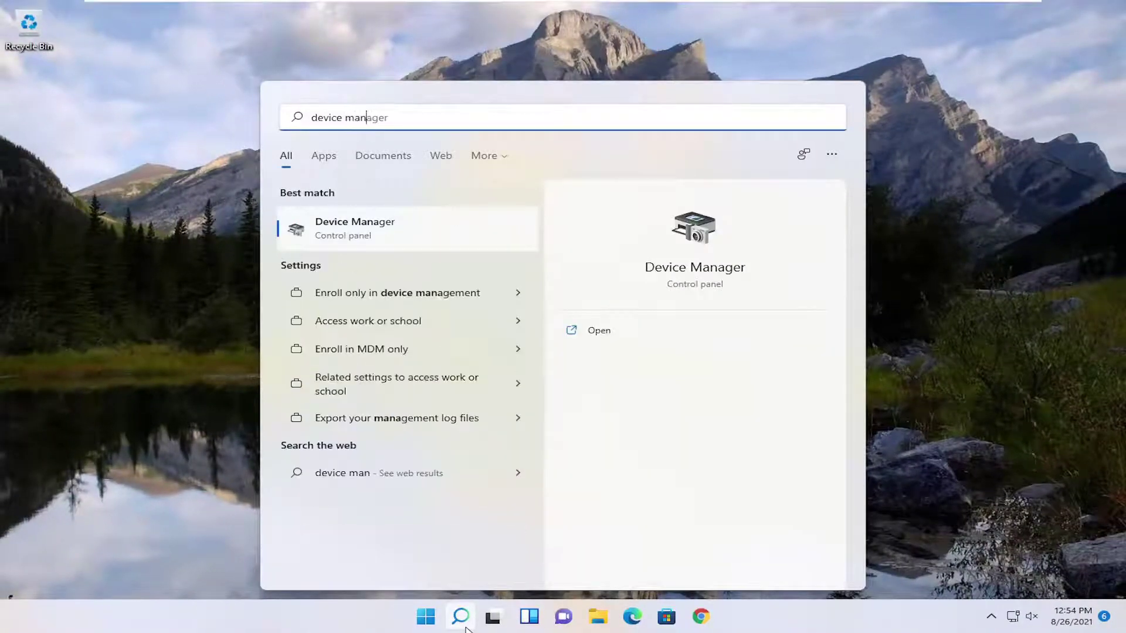
text(ager)
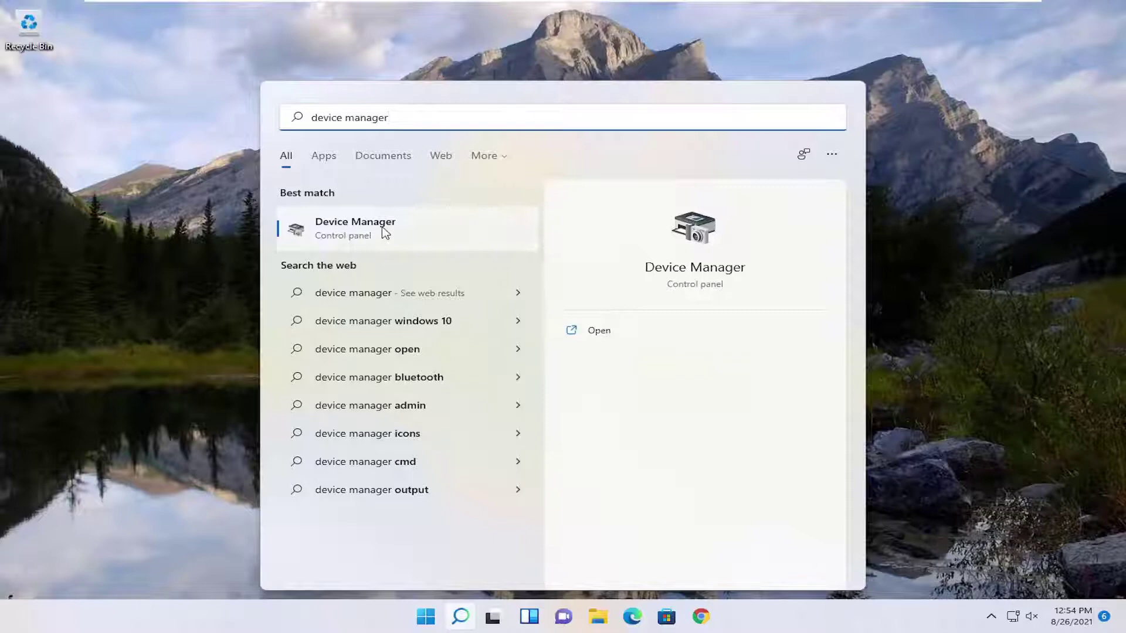
click(378, 231)
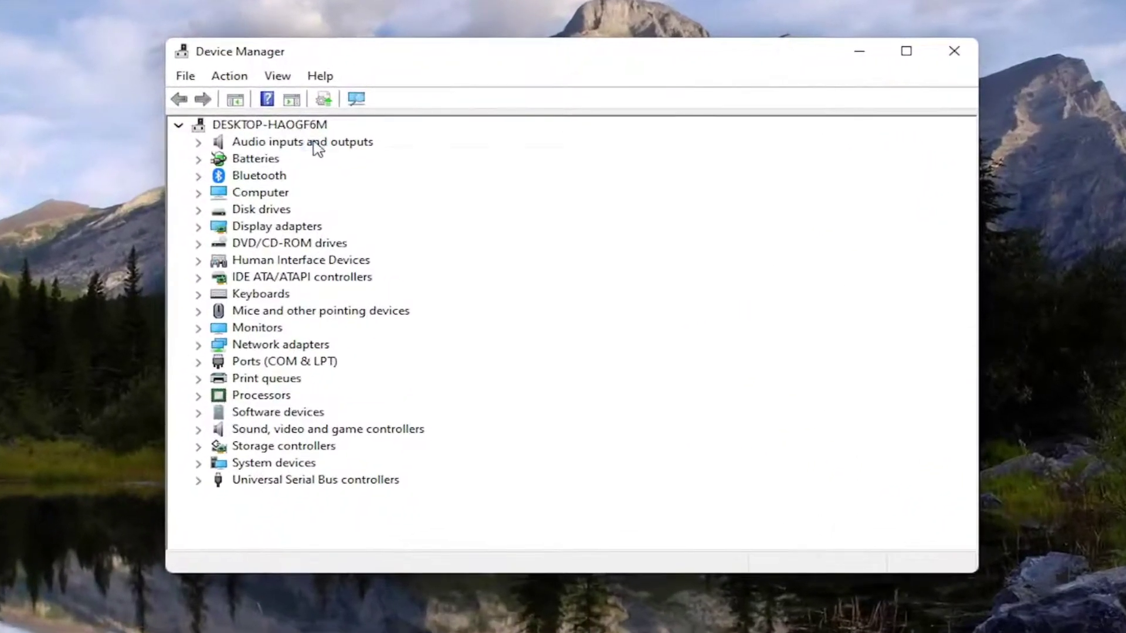
click(302, 139)
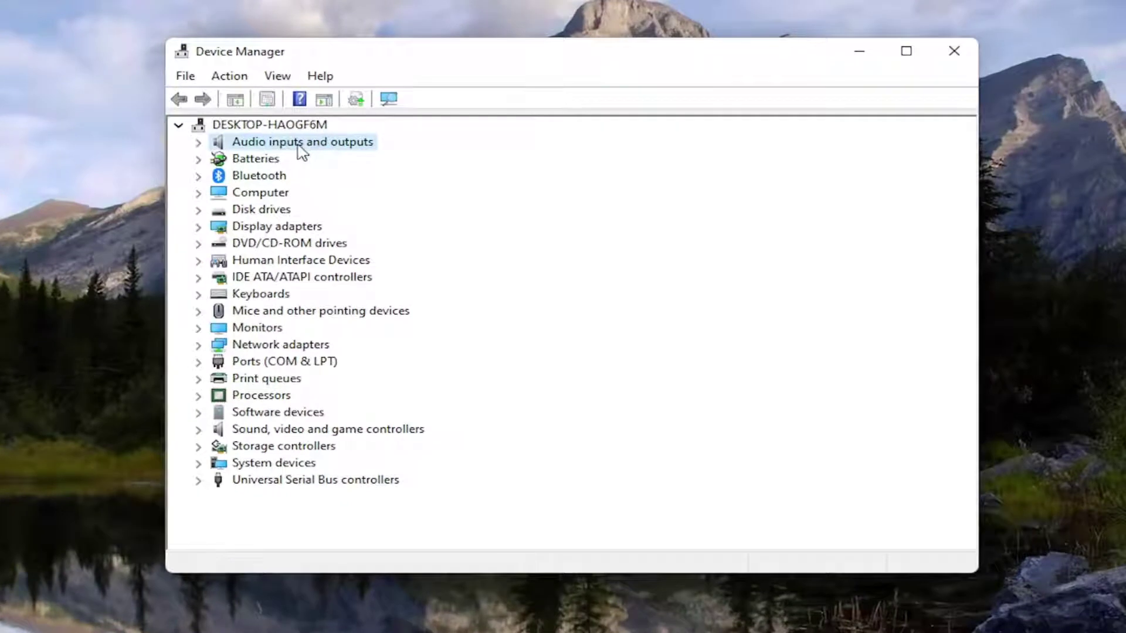
double_click(297, 146)
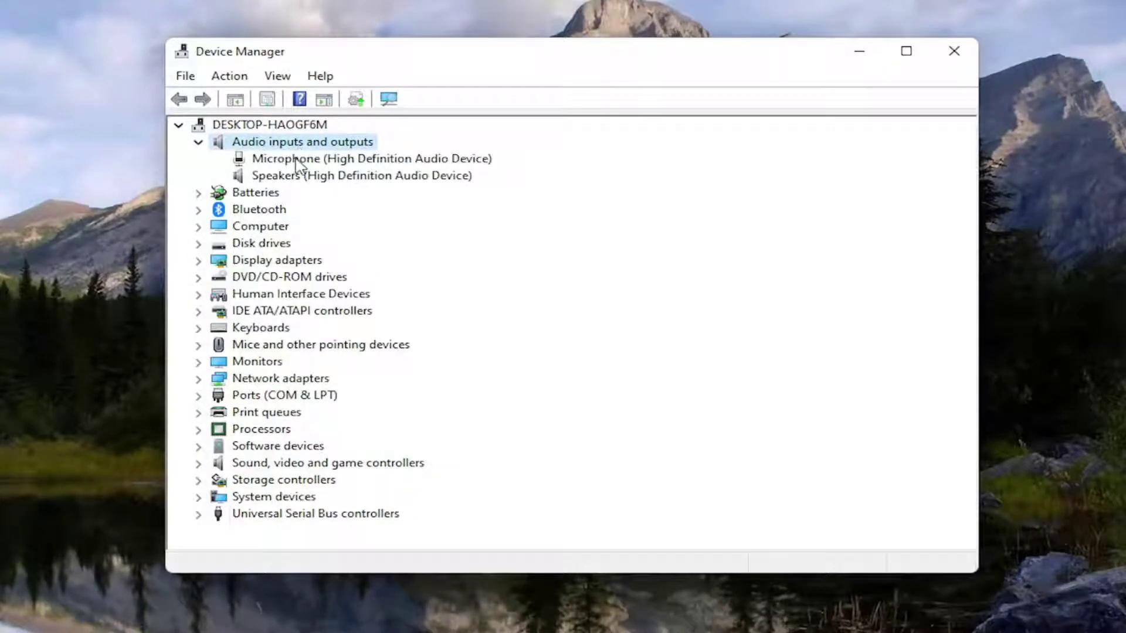
- Install the Audio Endpoint driver for Speakers from compatible drivers, then close Device Manager
right_click(285, 176)
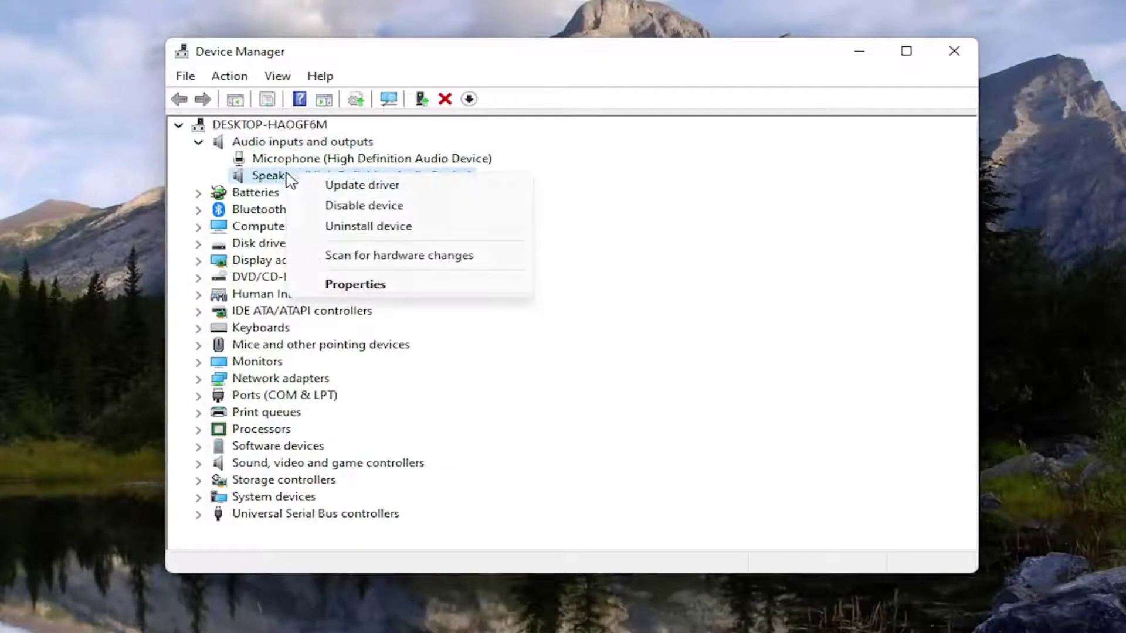
click(354, 187)
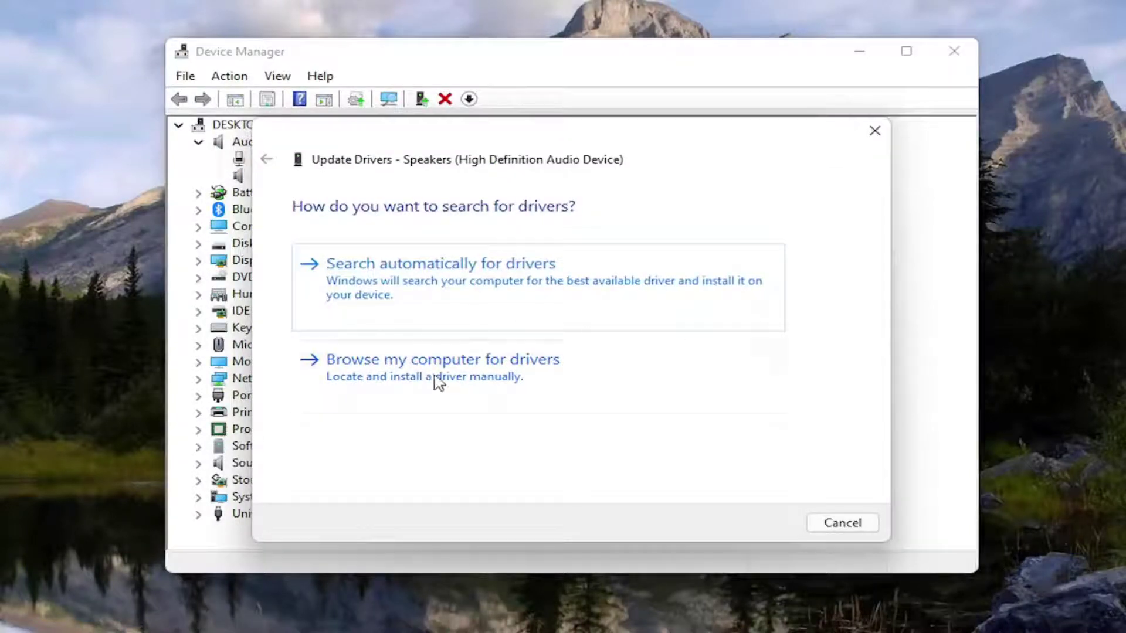
click(455, 380)
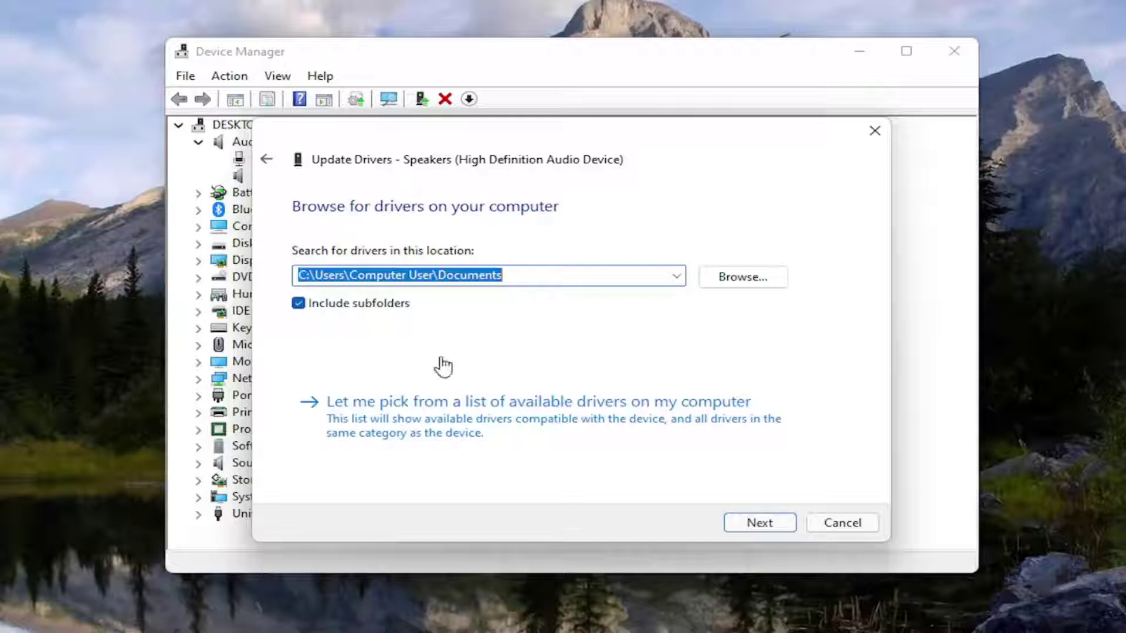
click(508, 419)
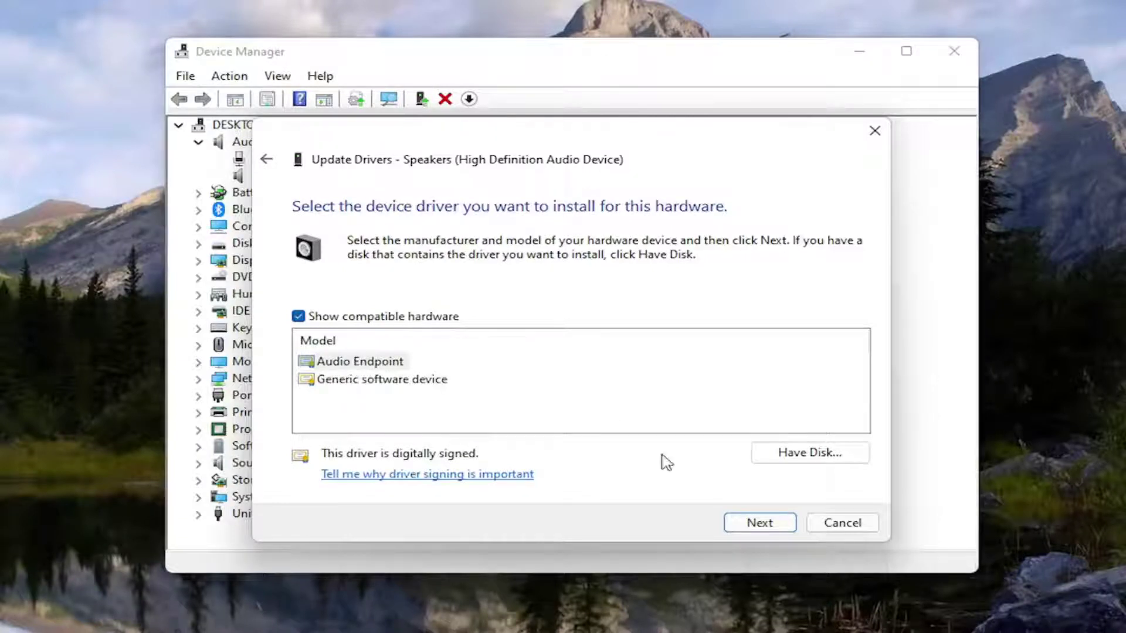
click(761, 522)
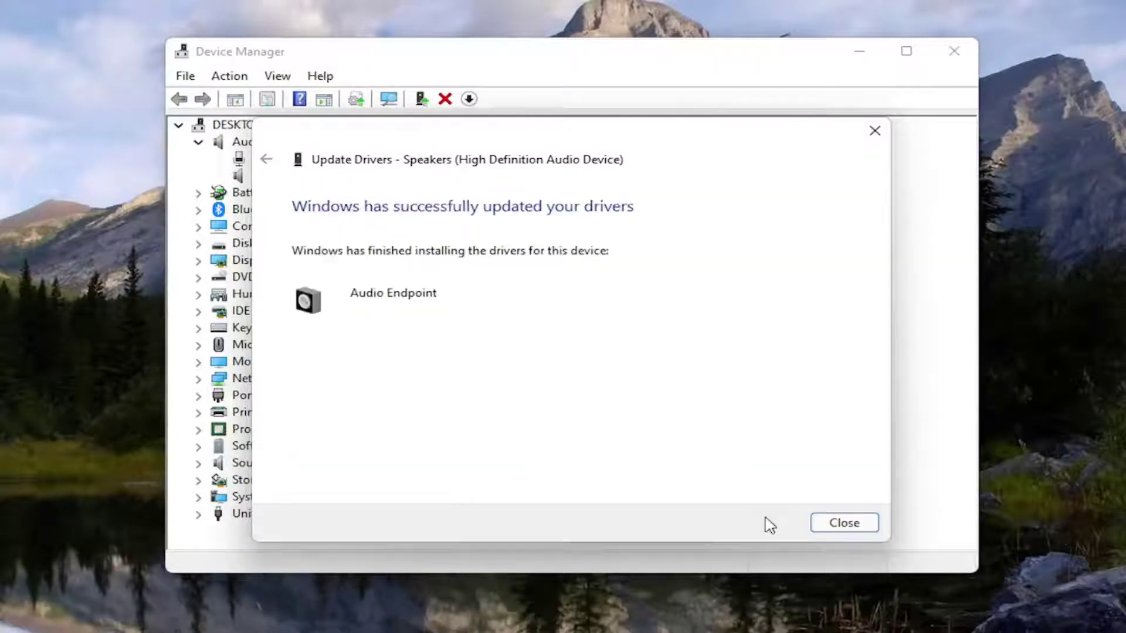
click(862, 530)
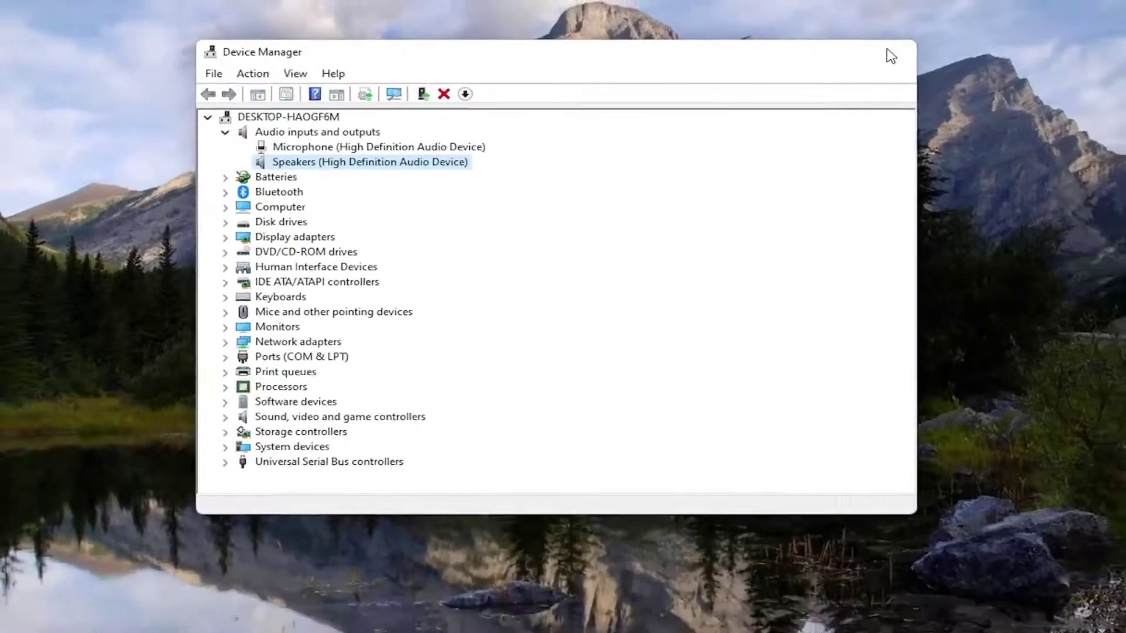
click(897, 53)
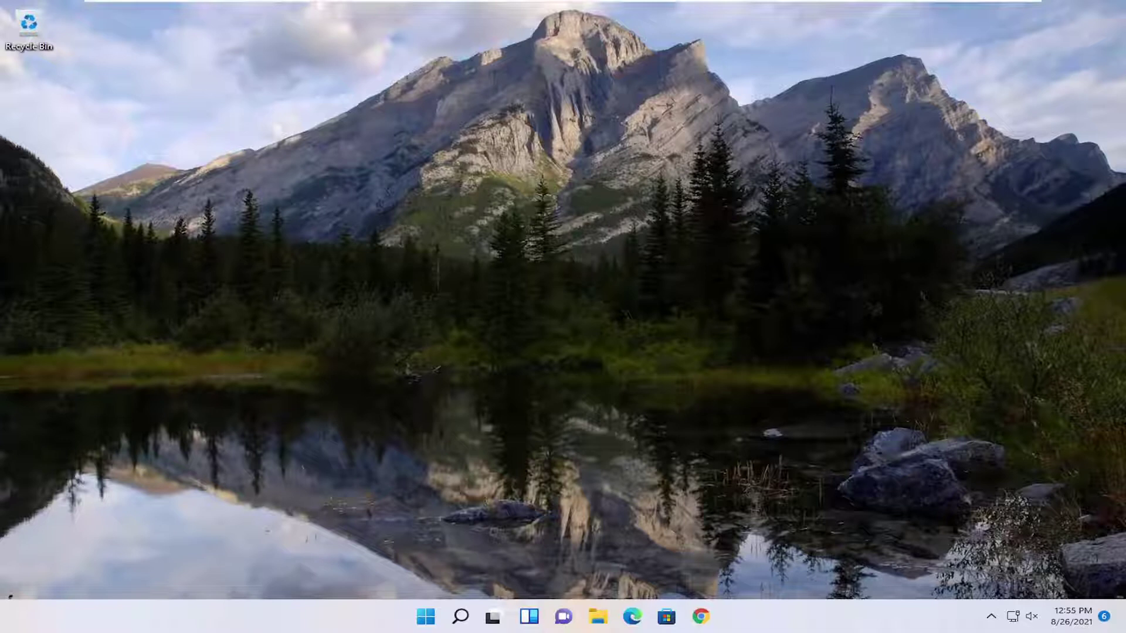
- Open the Services app and locate the Windows Audio service in the list
click(460, 616)
text(services)
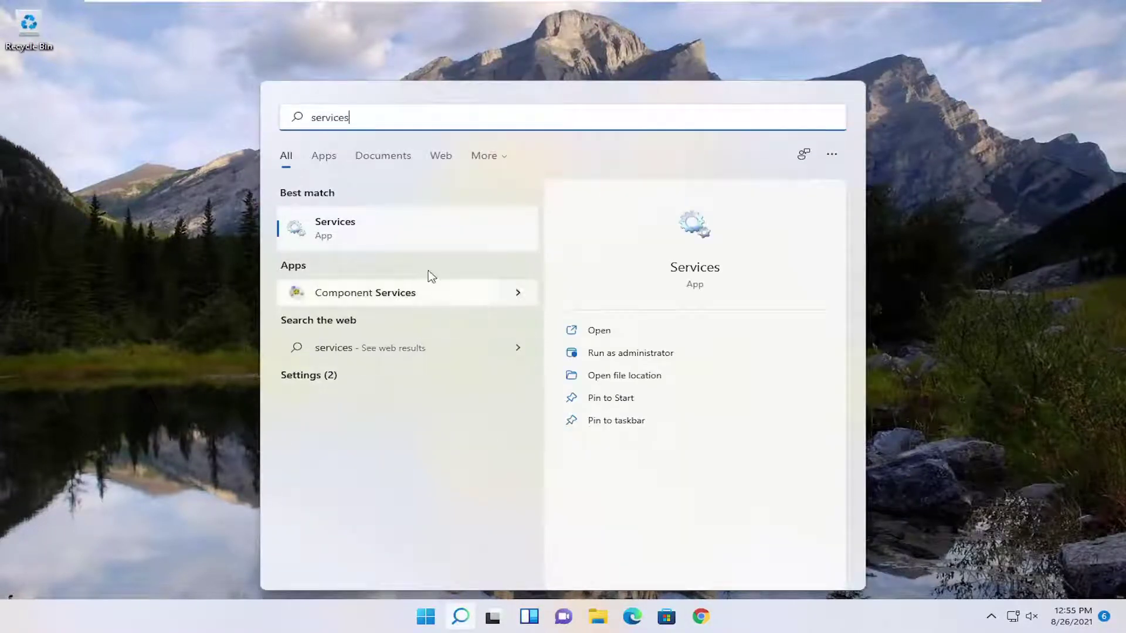
click(331, 239)
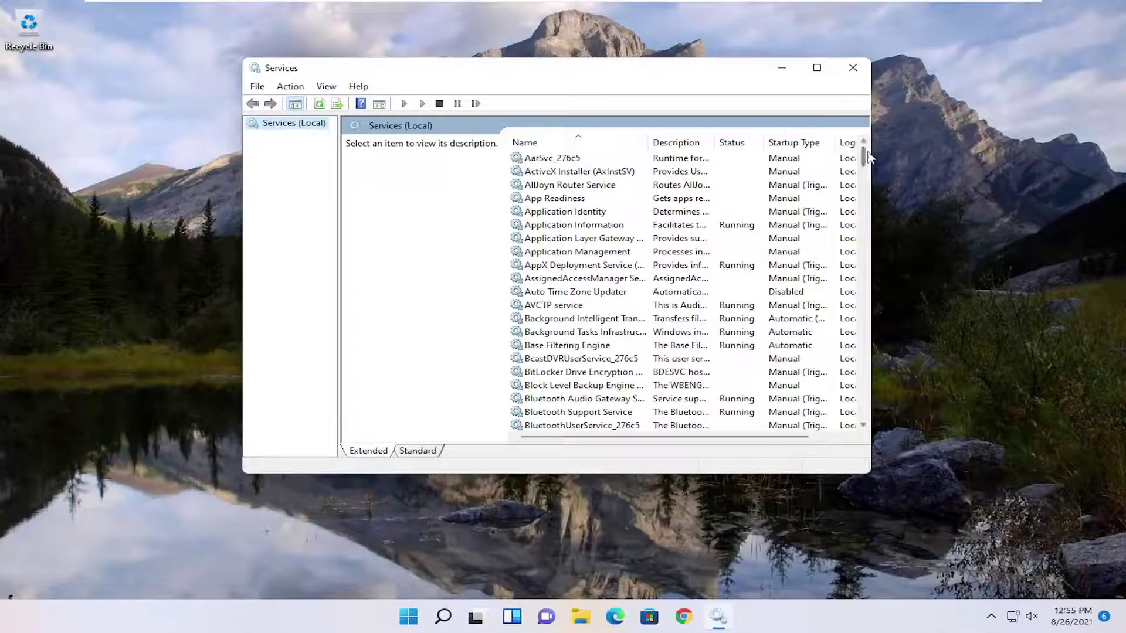
drag(863, 156, 911, 399)
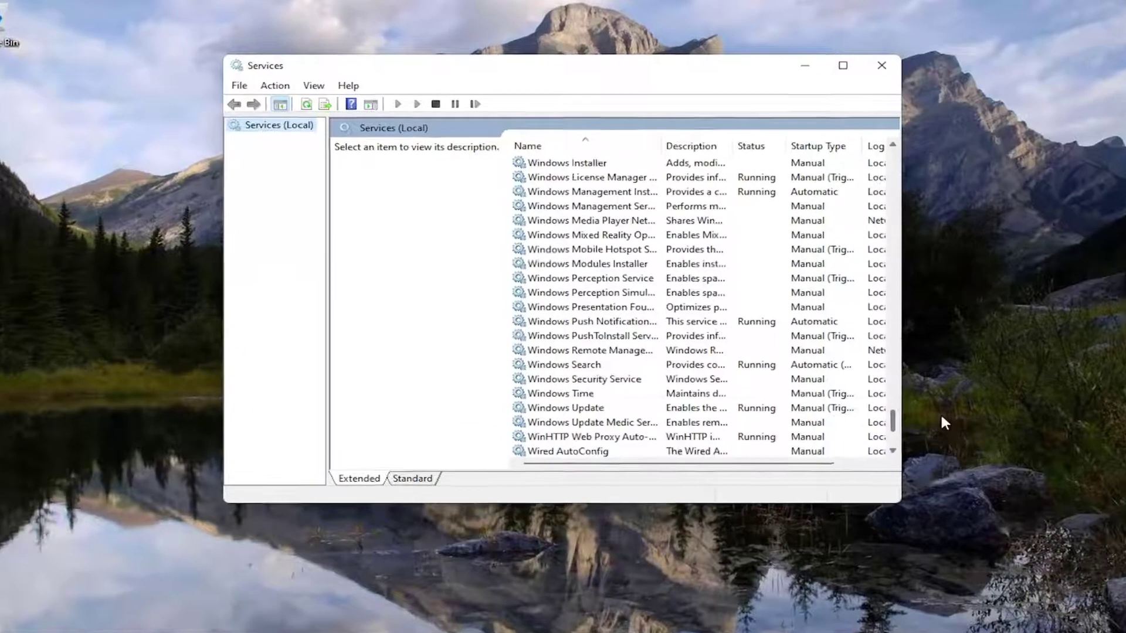
scroll(762, 396, up, 13)
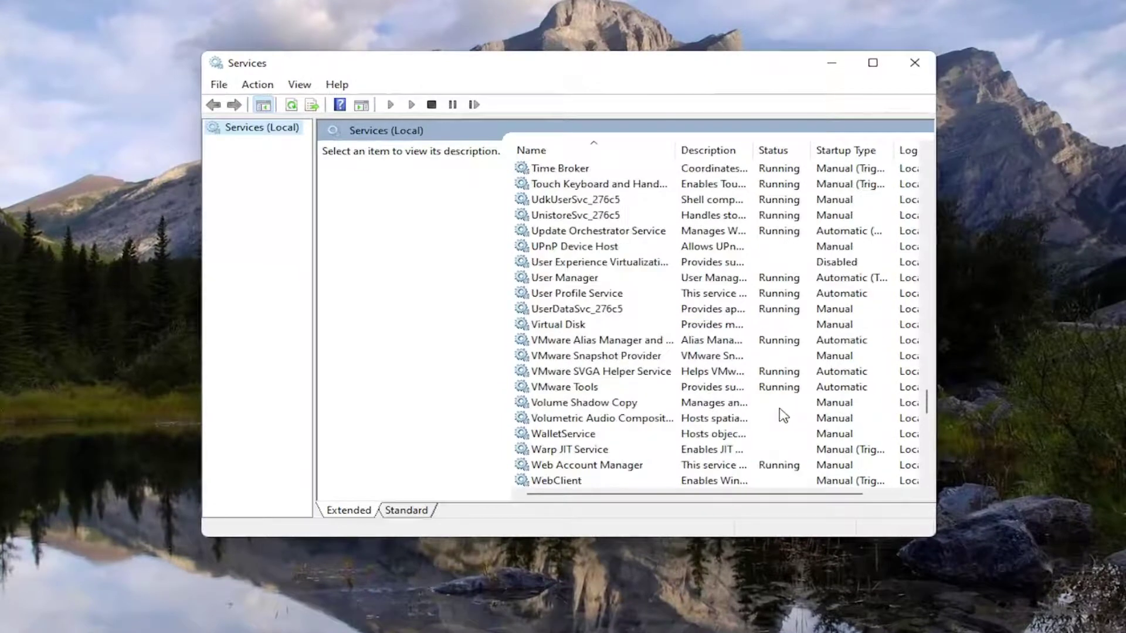
scroll(590, 333, down, 4)
- Set Windows Audio's startup type to Automatic, then close Services and dismiss the error
double_click(564, 328)
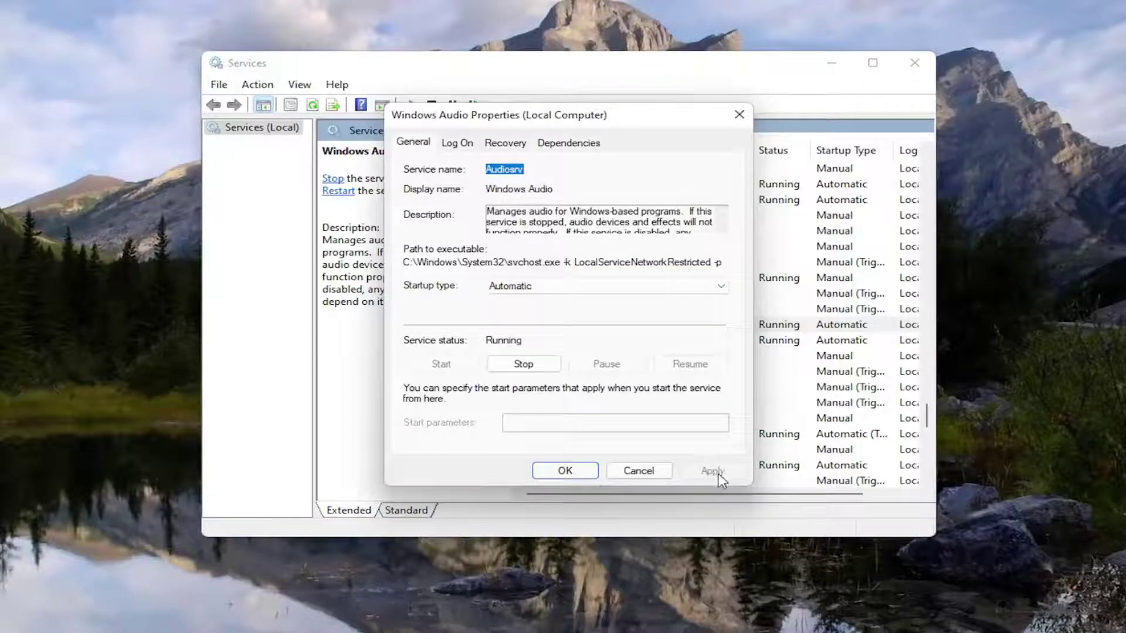
click(565, 471)
click(914, 62)
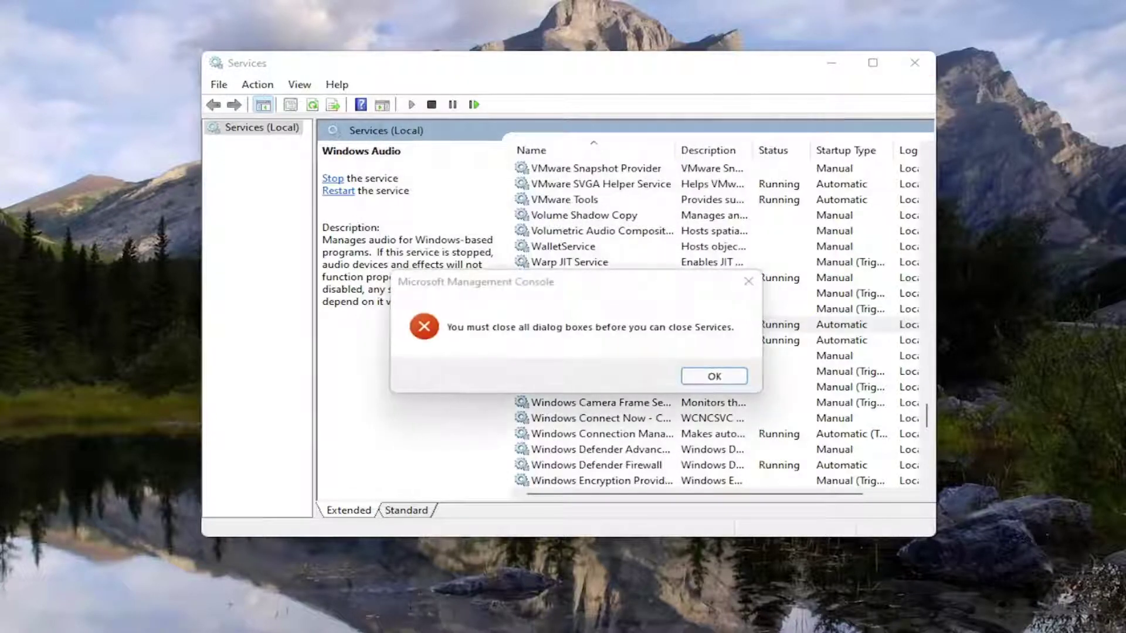
click(703, 378)
- Restart Windows through the Start button's Shut down or sign out menu
click(915, 62)
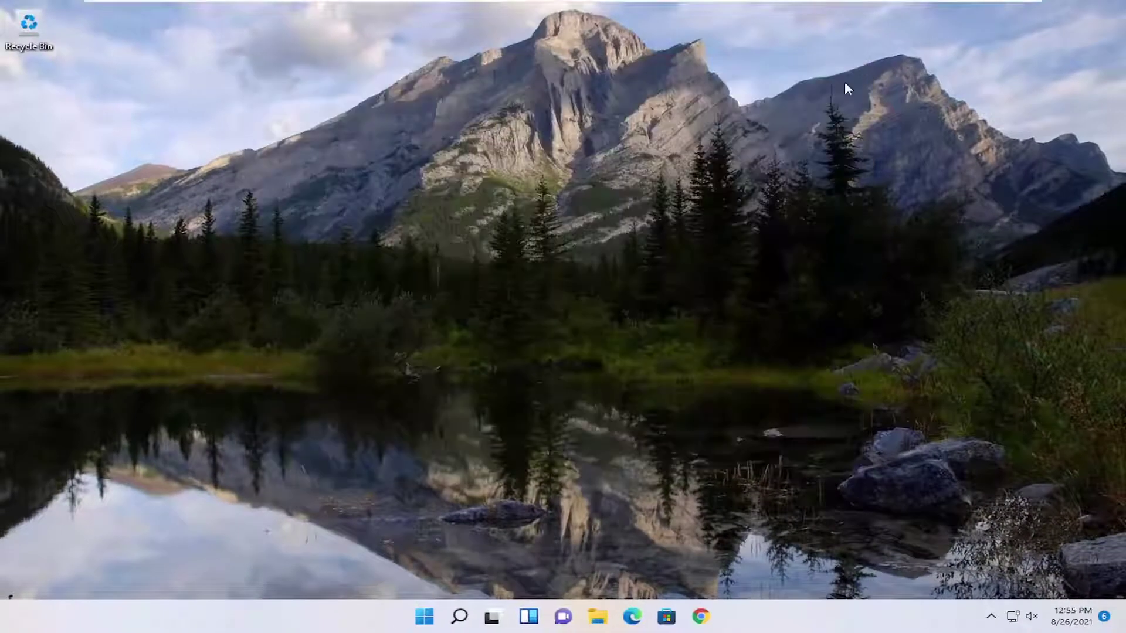
click(1033, 621)
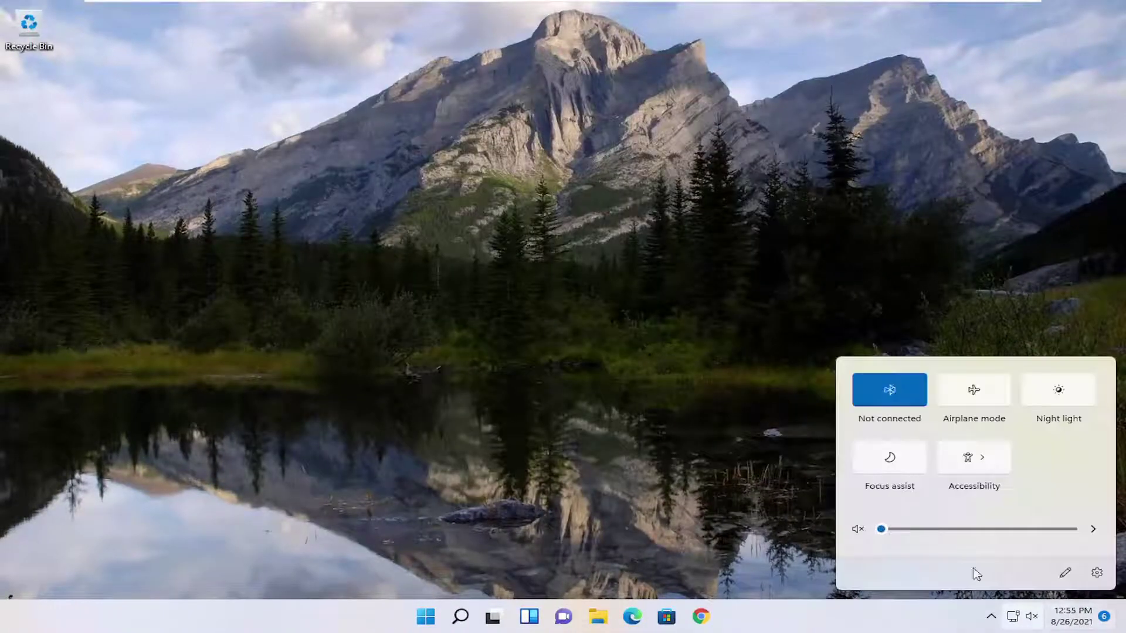
click(561, 559)
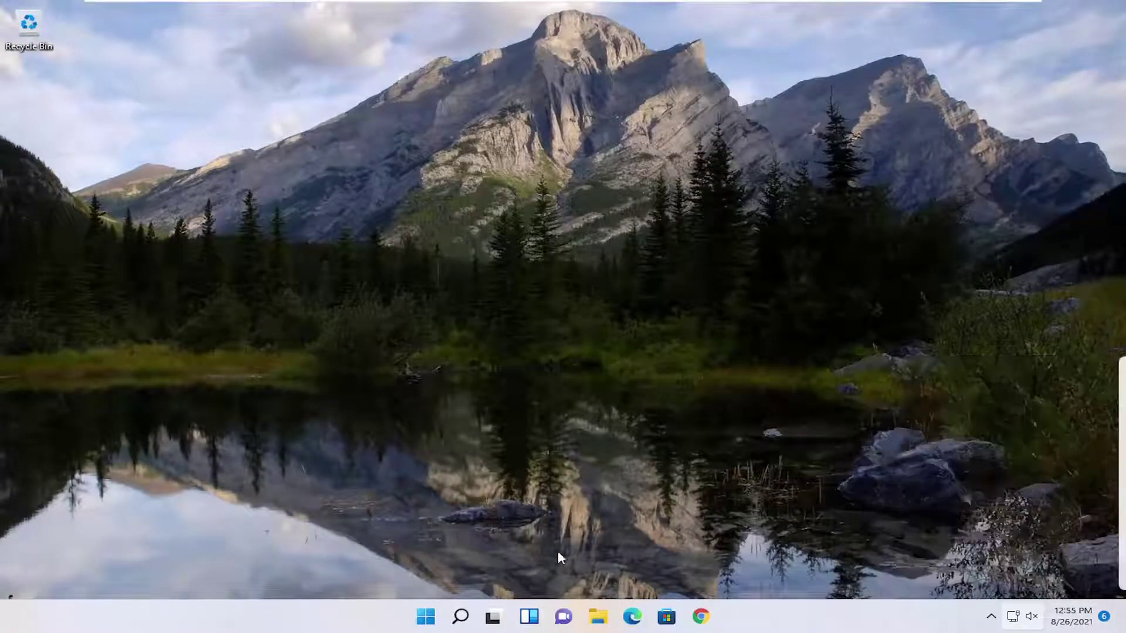
right_click(424, 614)
mouse_move(411, 561)
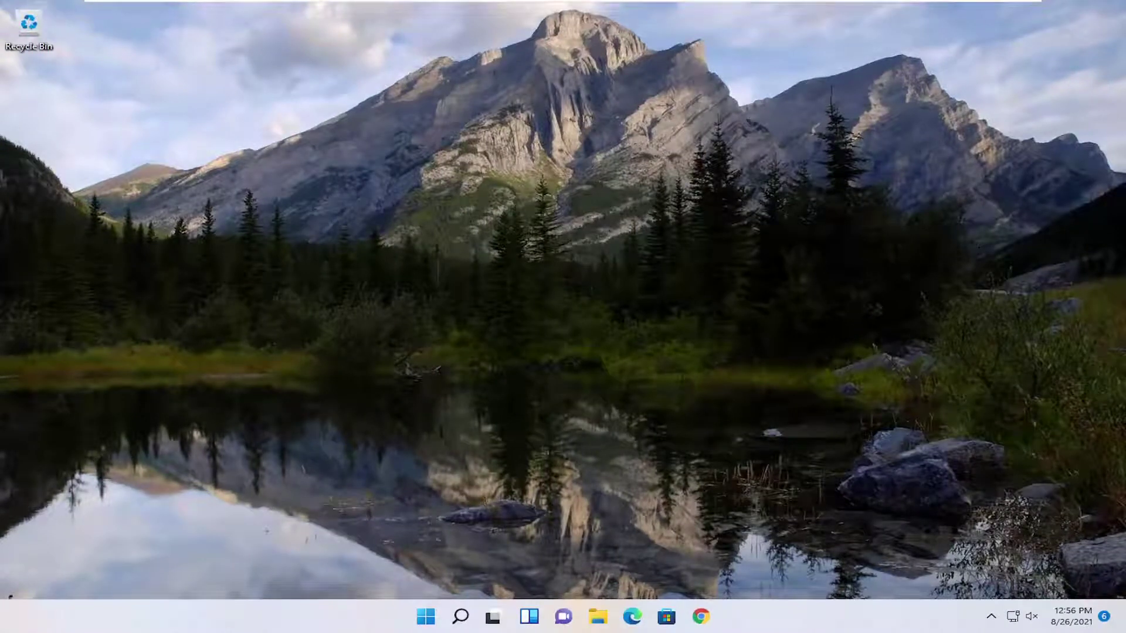
- Run the Playing Audio troubleshooter, declining enhancements, then close it and Settings
click(460, 617)
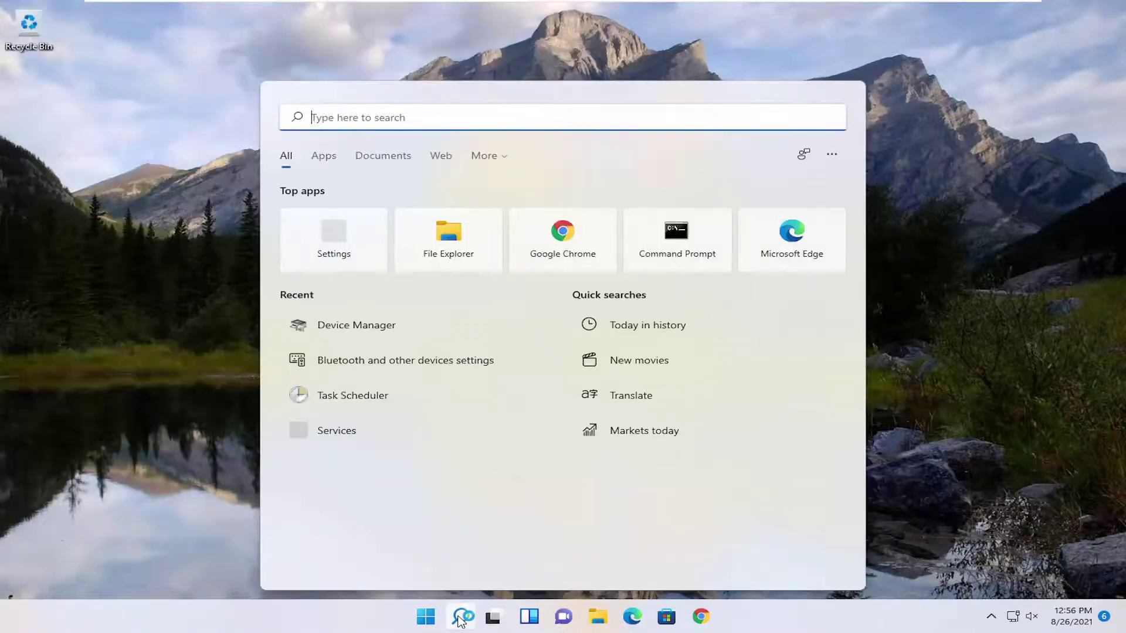
text(trouble)
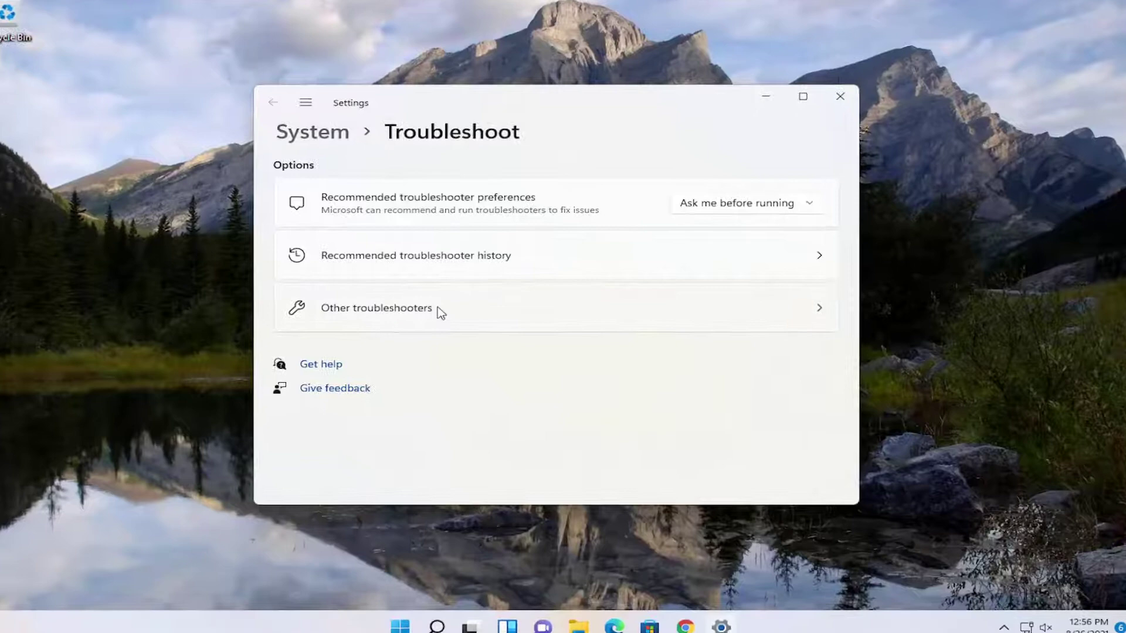
click(451, 312)
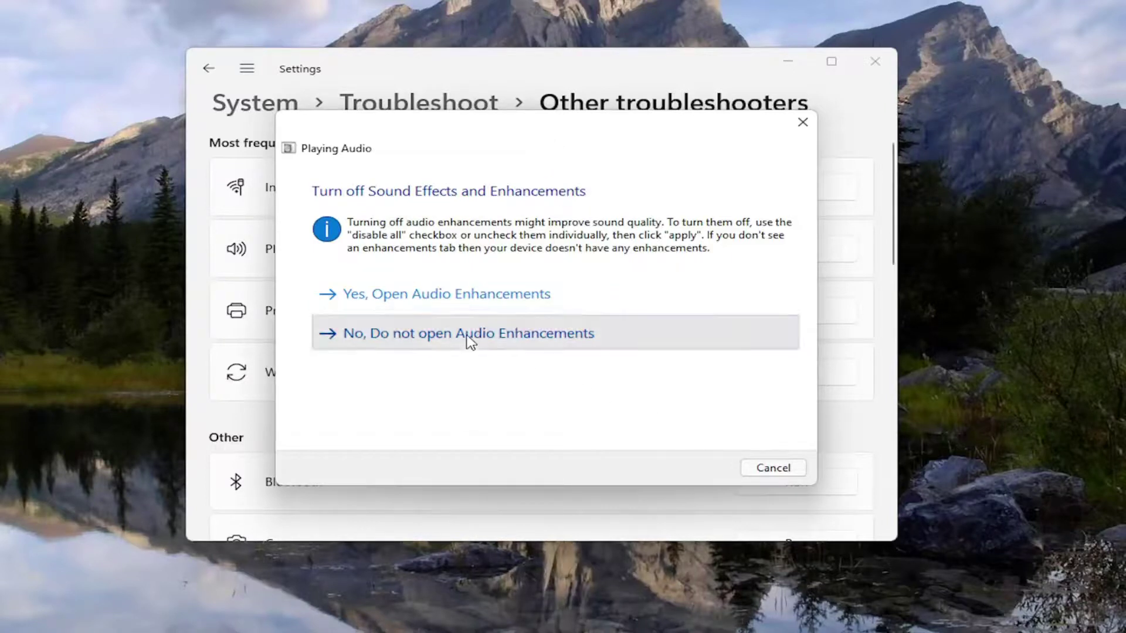
click(489, 341)
click(699, 469)
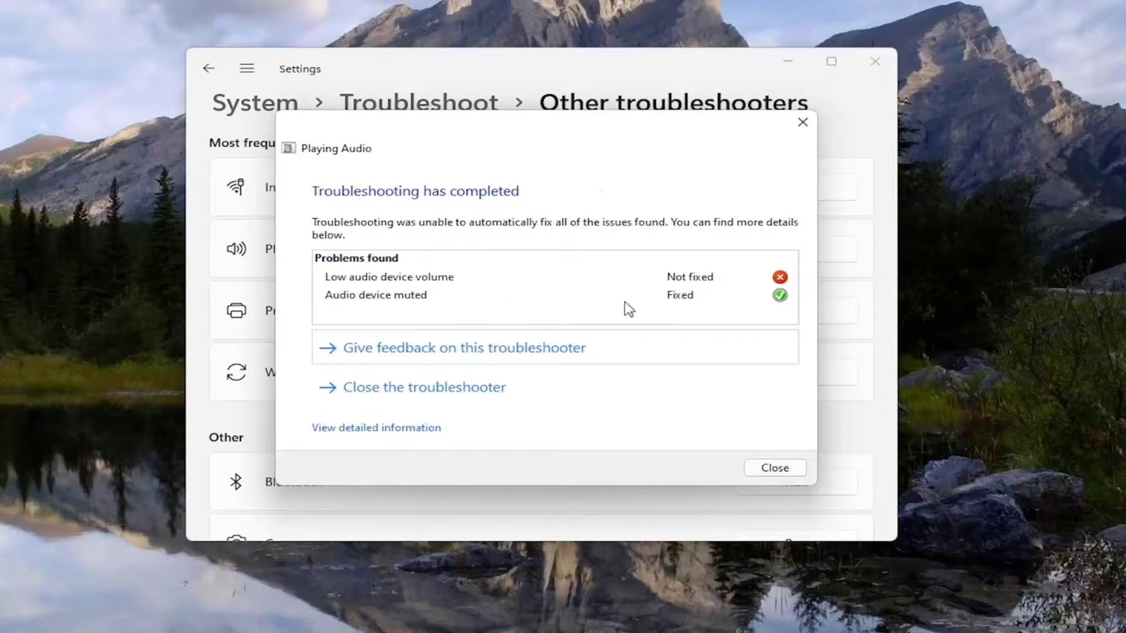
click(774, 467)
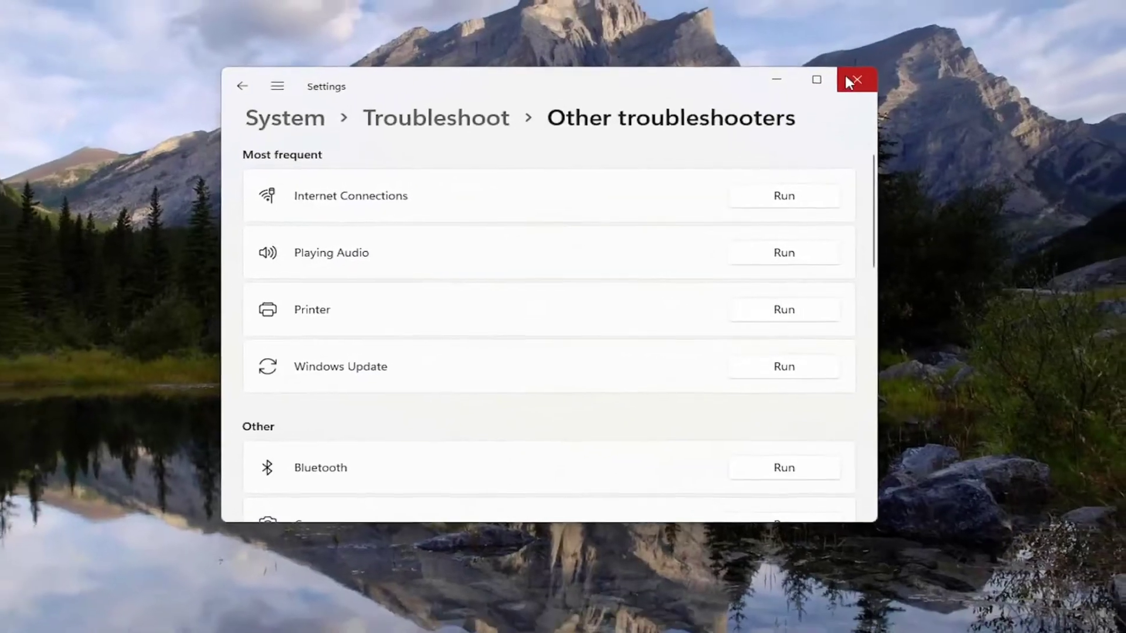
click(845, 75)
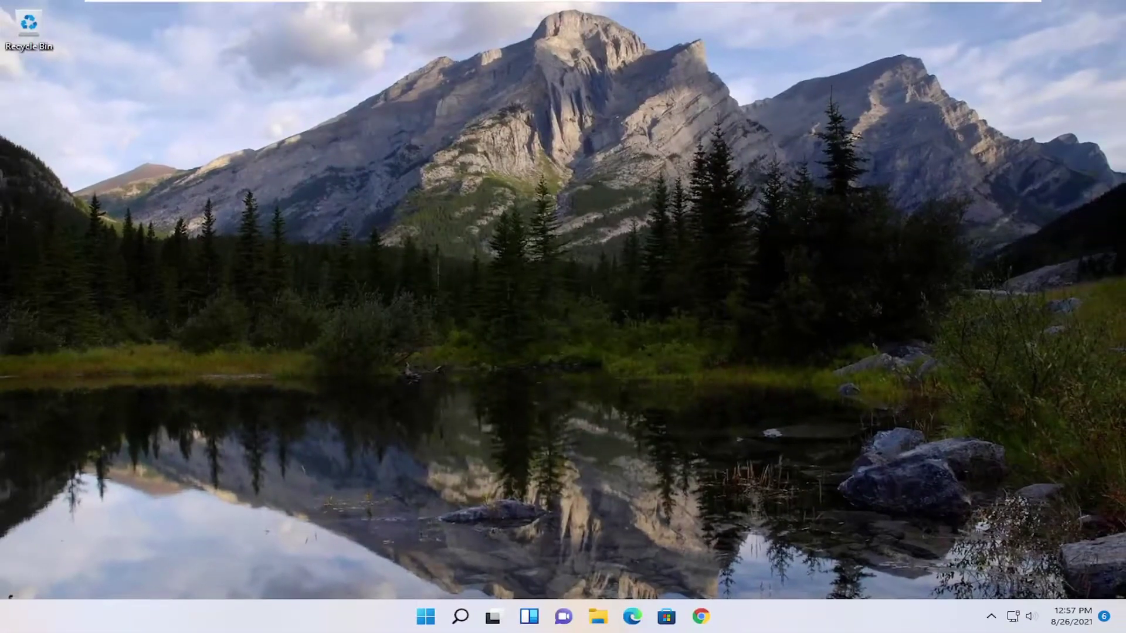